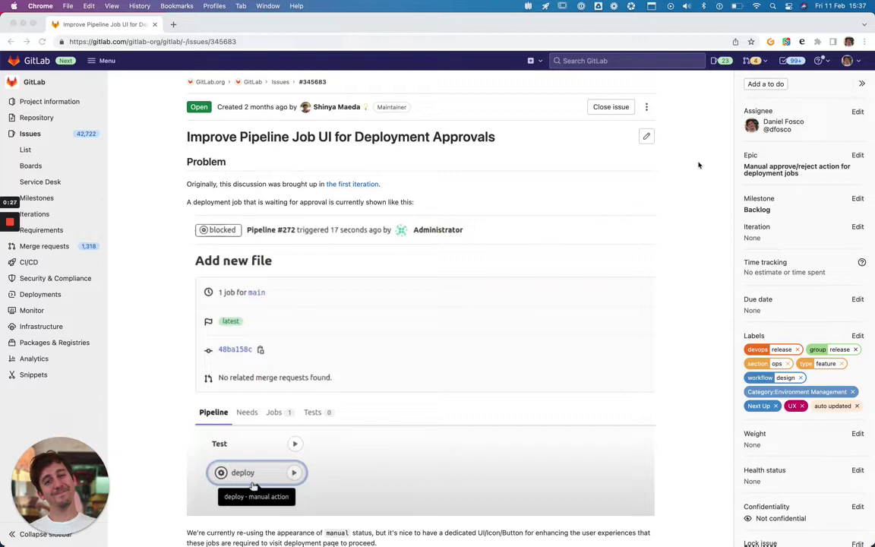
# Open the issue's linked epic in a background tab, then scroll down to the Proposal section.
pyautogui.click(733, 180)
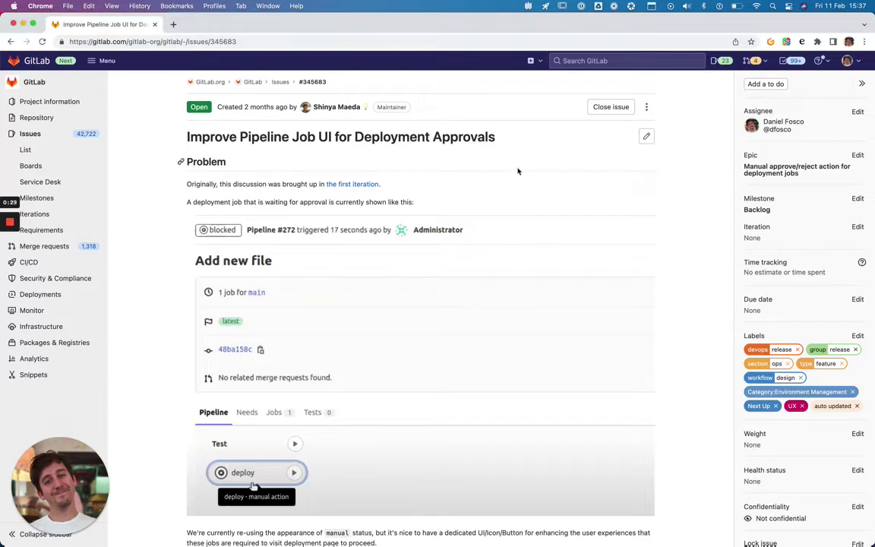
pyautogui.tripleClick(758, 173)
pyautogui.keyDown('super'); pyautogui.click(758, 174); pyautogui.keyUp('super')
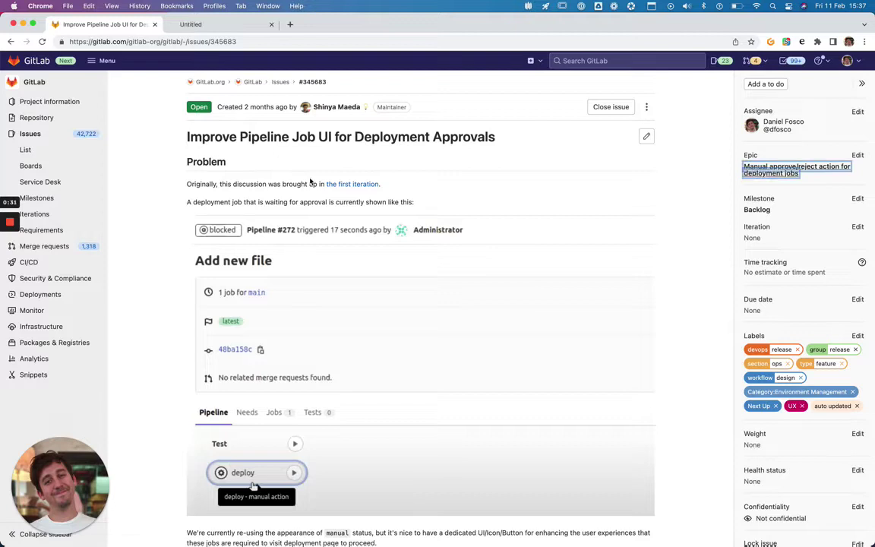
pyautogui.click(162, 205)
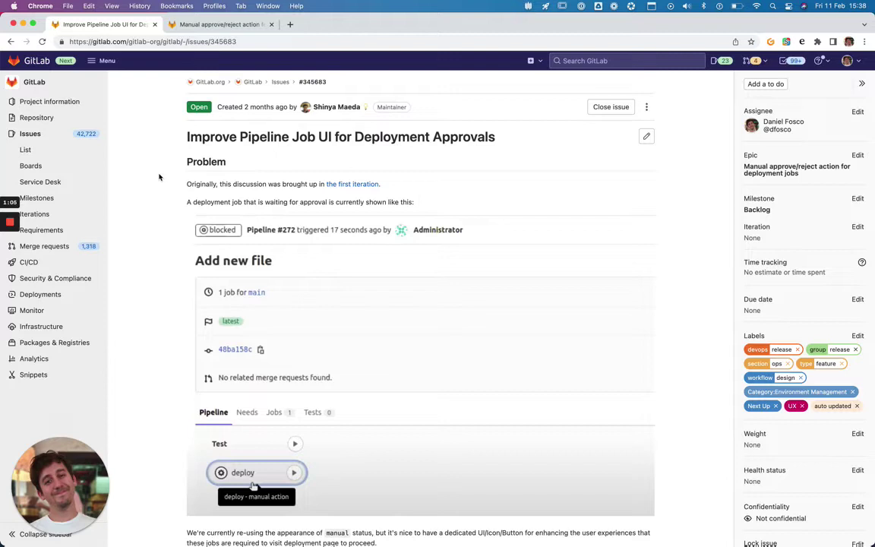
pyautogui.scroll(-2, 161, 177)
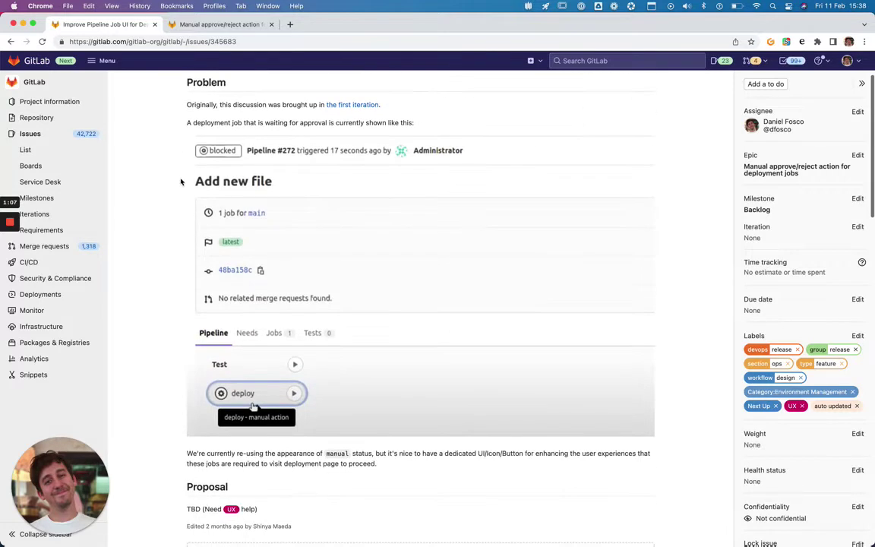
pyautogui.scroll(-1, 241, 359)
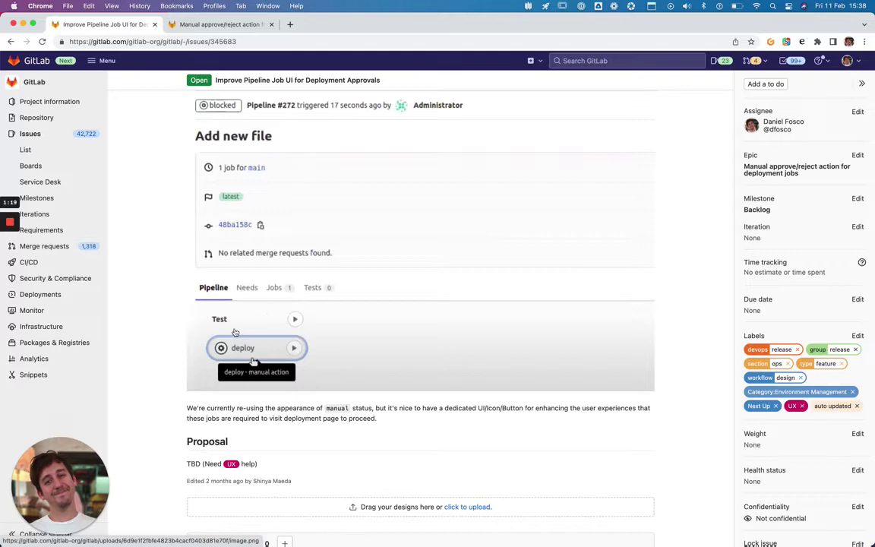
# Switch to Figma and view the pipelines mockup frame listing the manual qa and production jobs.
pyautogui.press('super+Tab')
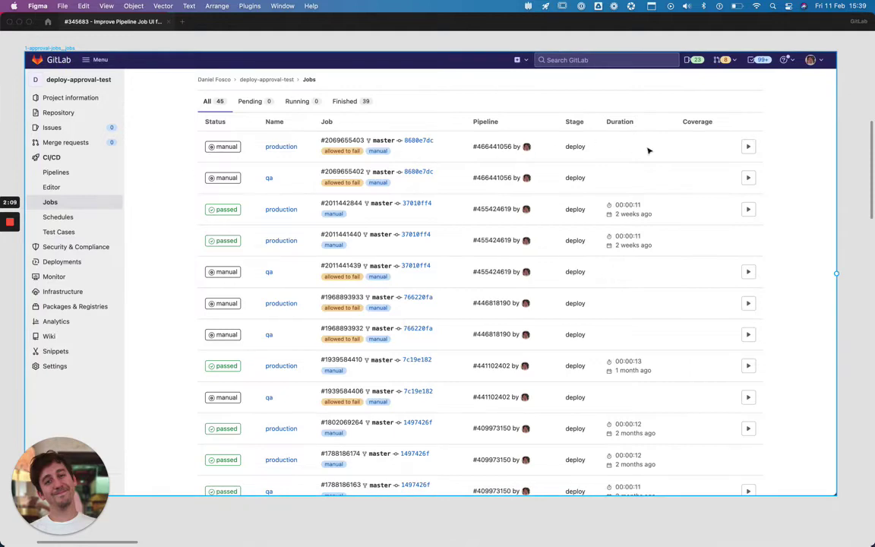
pyautogui.scroll(-3, 648, 150)
# Go from the Pipelines frame through the pipeline-detail frames to the manual production job frame.
pyautogui.moveTo(780, 129); pyautogui.dragTo(21, 120)
pyautogui.scroll(3, 162, 127)
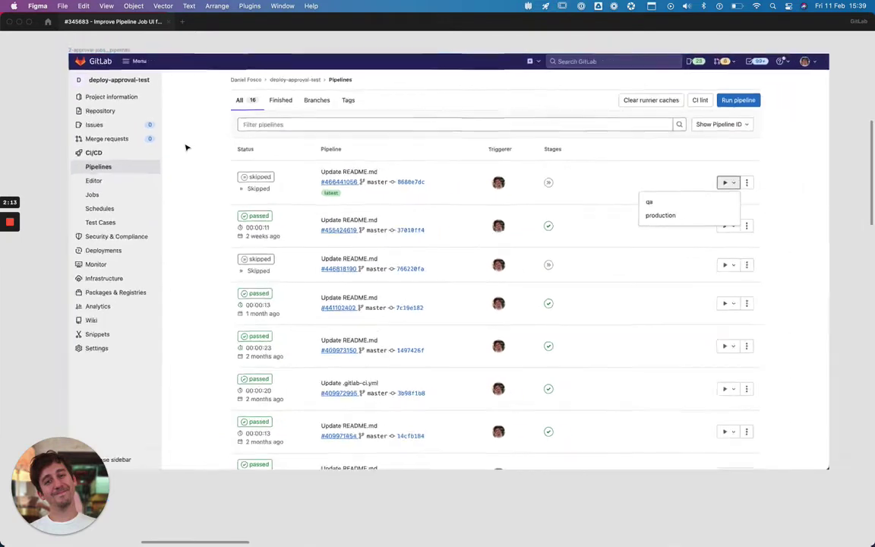
pyautogui.scroll(-2, 186, 147)
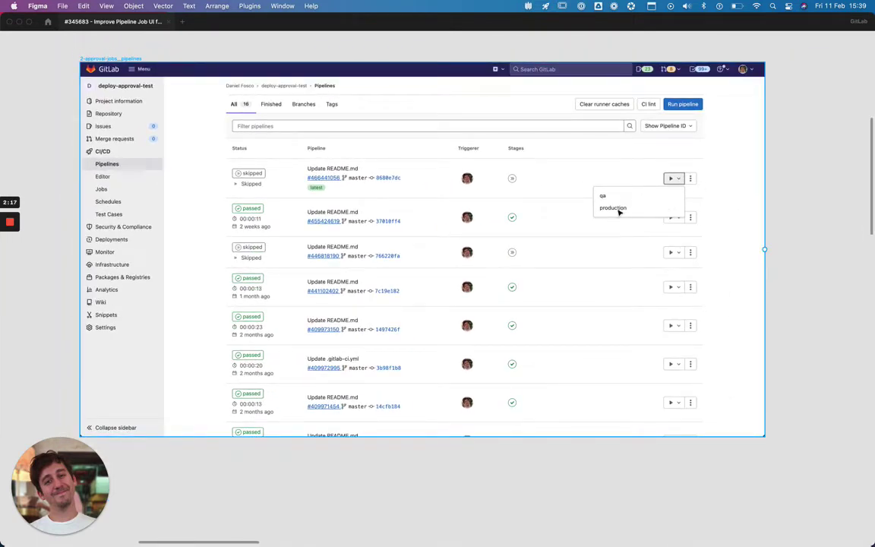
pyautogui.hscroll(1, 823, 185)
pyautogui.scroll(-2, 805, 182)
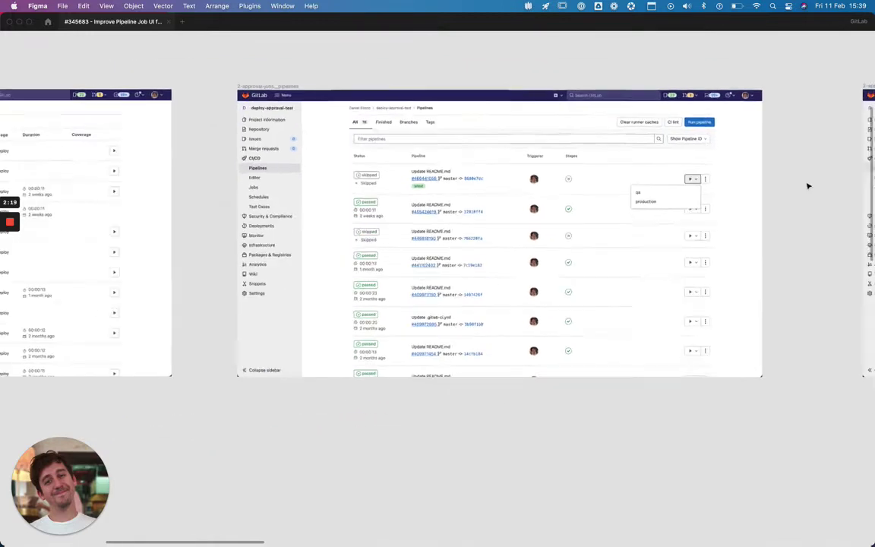
pyautogui.hscroll(10, 808, 185)
pyautogui.scroll(5, 688, 139)
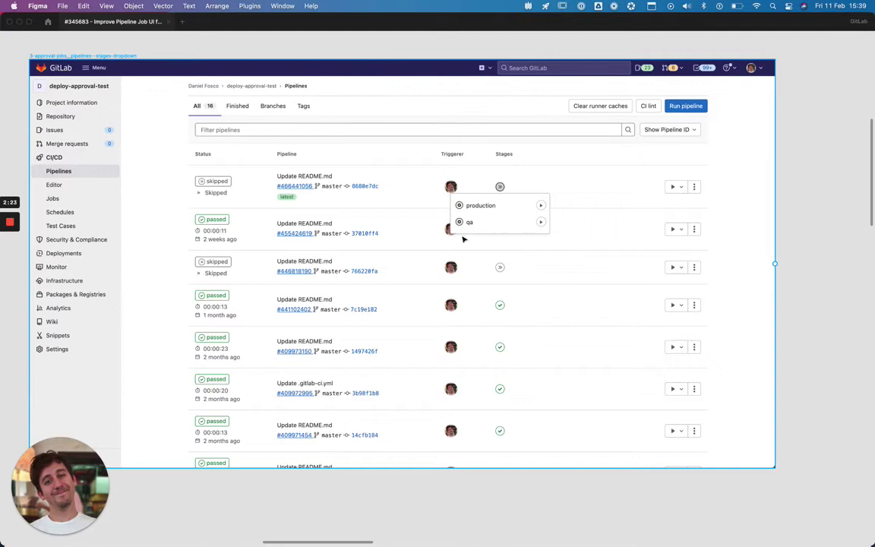
pyautogui.scroll(-2, 537, 203)
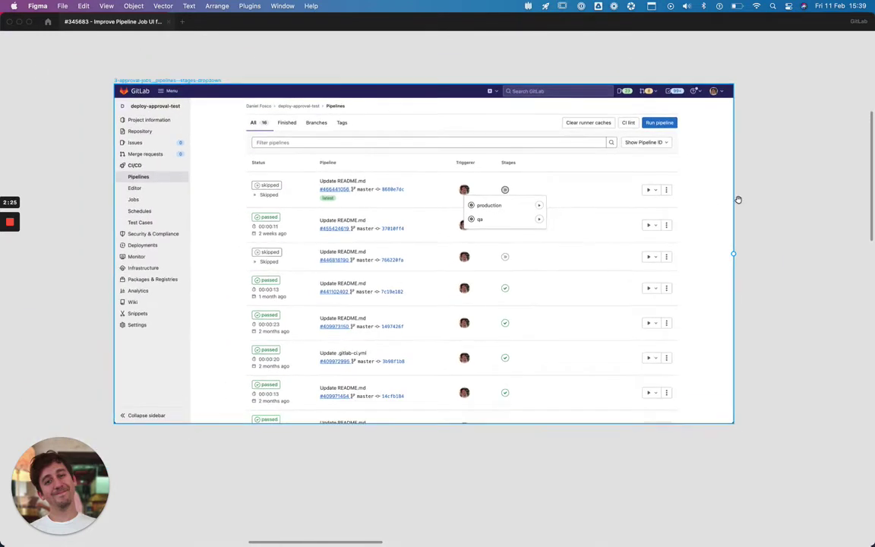
pyautogui.press('n')
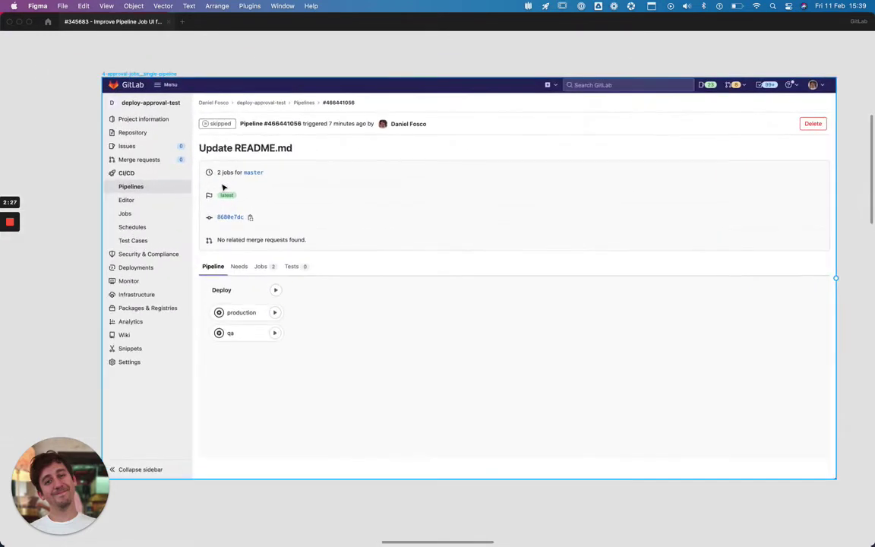
pyautogui.scroll(-2, 322, 277)
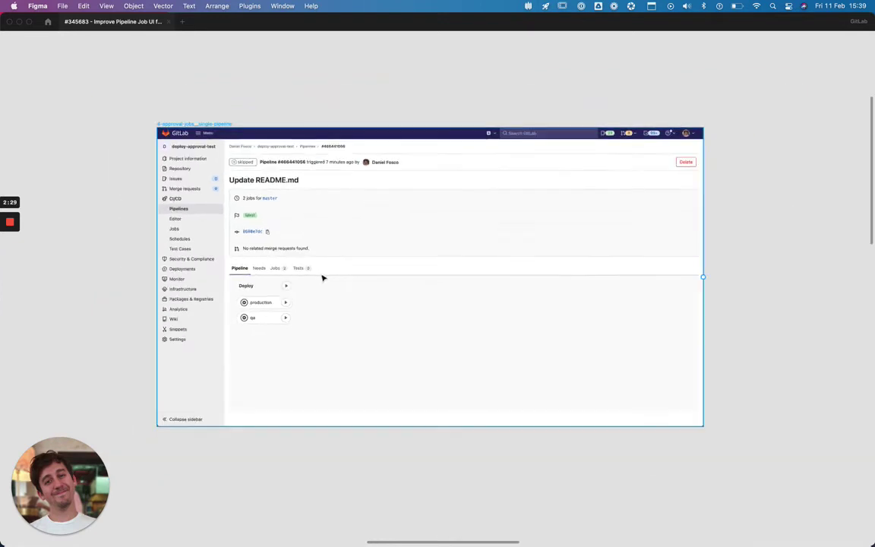
pyautogui.press('n')
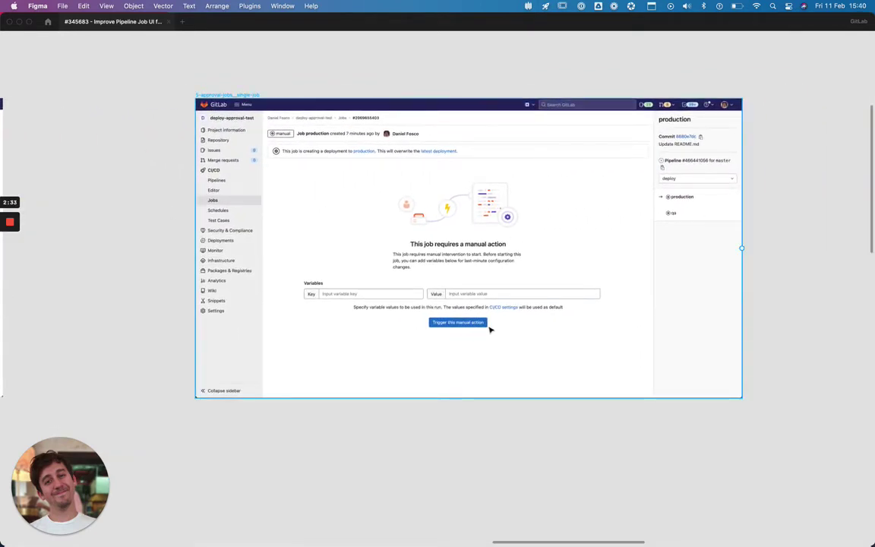
# View the commits and single-commit frames, then return to the Jobs list frame.
pyautogui.moveTo(783, 258); pyautogui.dragTo(401, 246)
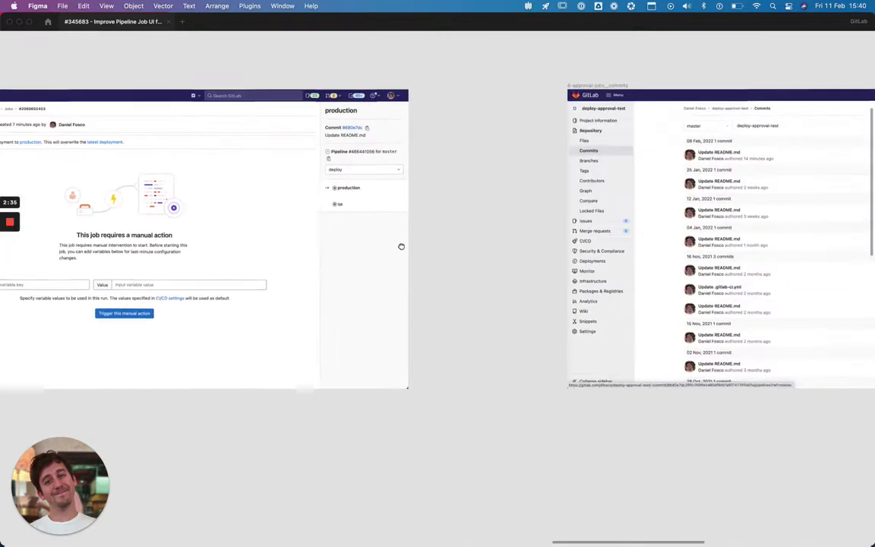
pyautogui.press('n')
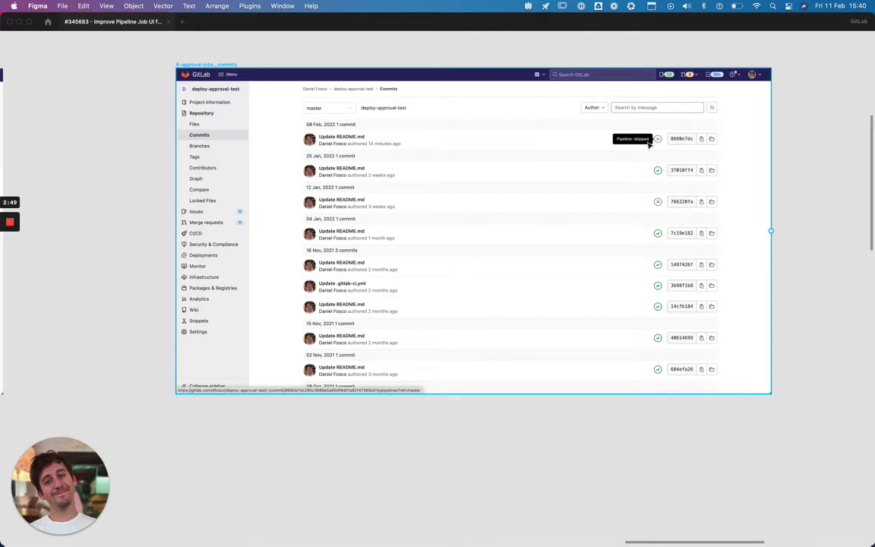
pyautogui.moveTo(797, 157); pyautogui.dragTo(92, 157)
pyautogui.moveTo(390, 160); pyautogui.dragTo(357, 156)
pyautogui.scroll(2, 357, 157)
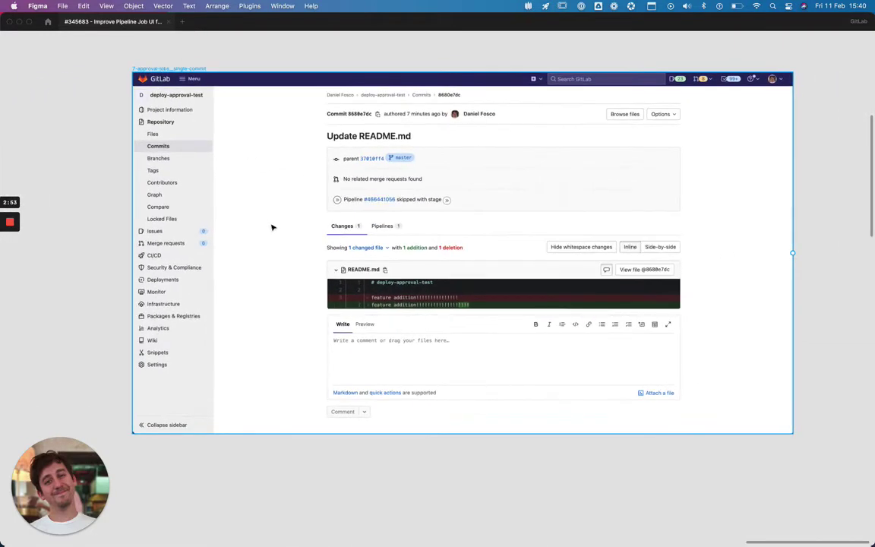
pyautogui.hscroll(2, 283, 217)
pyautogui.scroll(1, 433, 209)
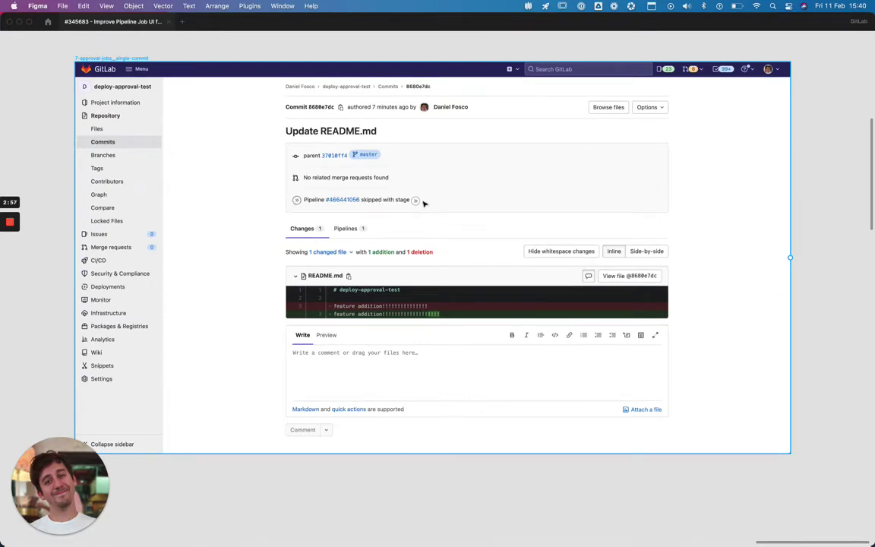
pyautogui.scroll(-2, 298, 214)
pyautogui.scroll(-3, 287, 225)
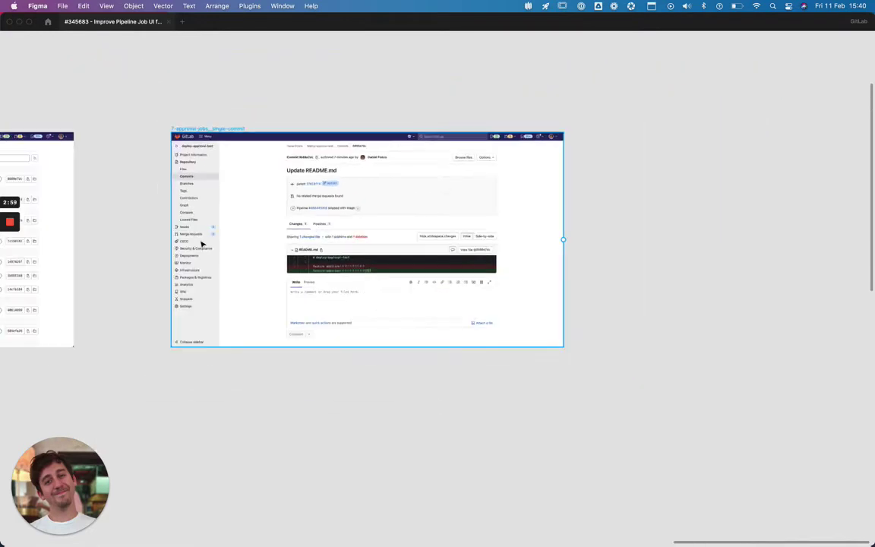
pyautogui.hscroll(10, 130, 243)
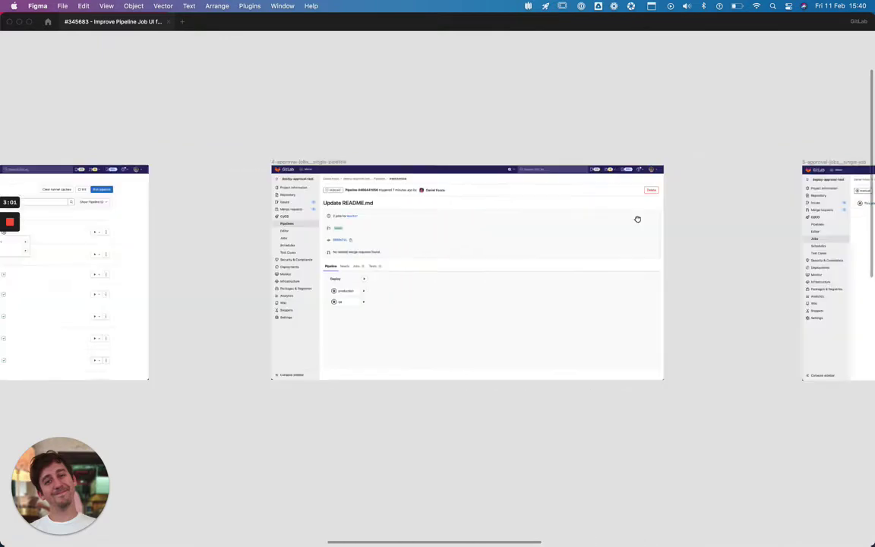
pyautogui.hscroll(-10, 637, 219)
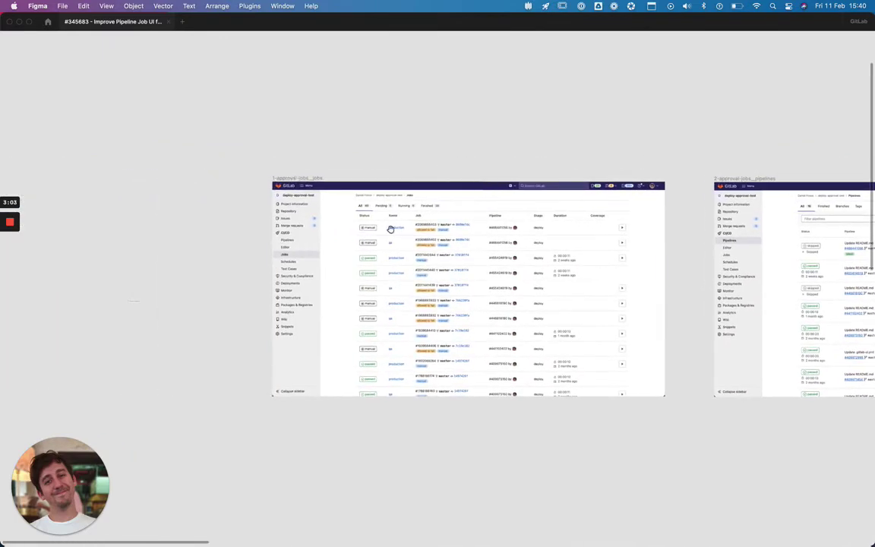
# Show frame 1 of 4: the Jobs list with the manual production and qa jobs.
pyautogui.scroll(-2, 390, 229)
pyautogui.scroll(-5, 186, 129)
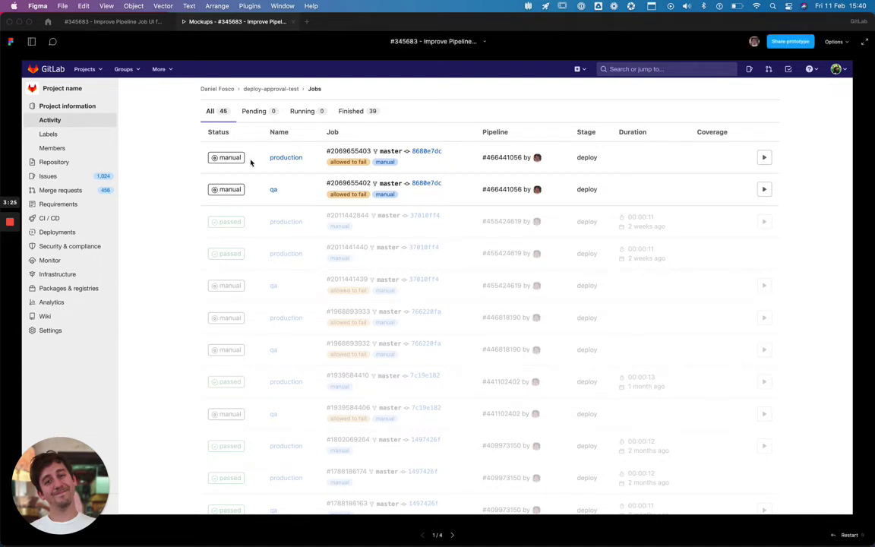
# Advance to the frame where the production and qa jobs are waiting and need approval.
pyautogui.press('Right')
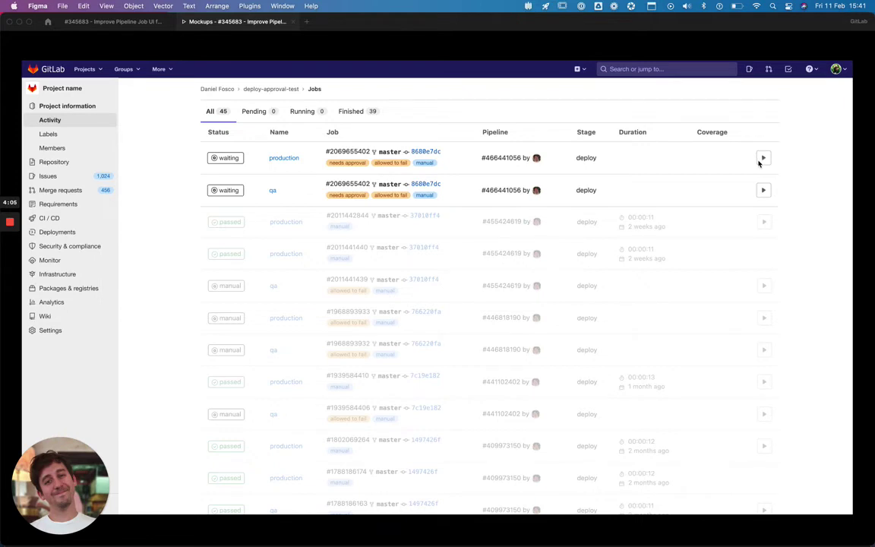
pyautogui.click(760, 161)
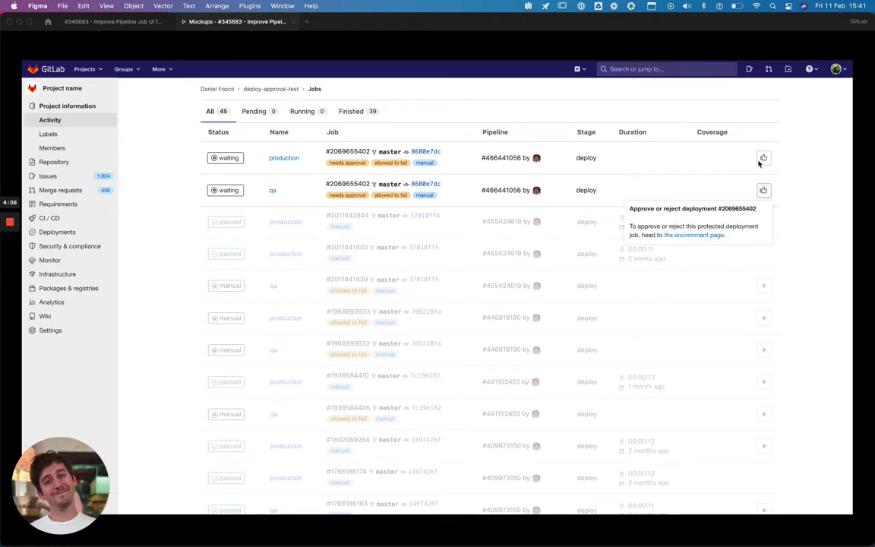
# Expand the popover into deployment #451209's approval panel with Approve/Reject and 0/2 approvals.
pyautogui.click(770, 231)
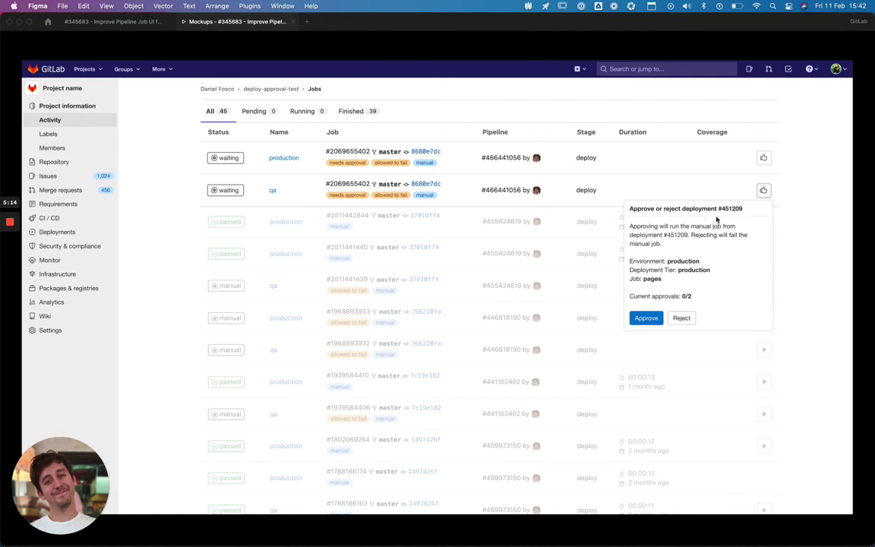
pyautogui.moveTo(18, 226)
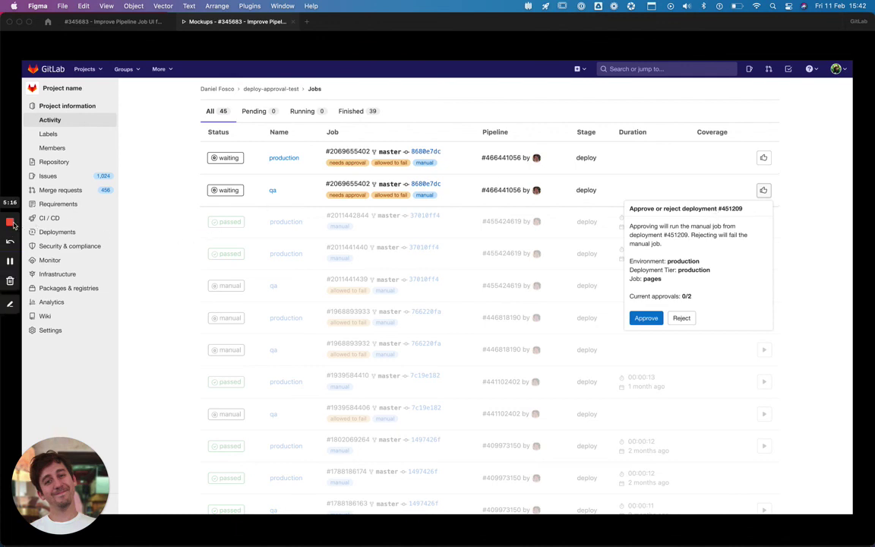